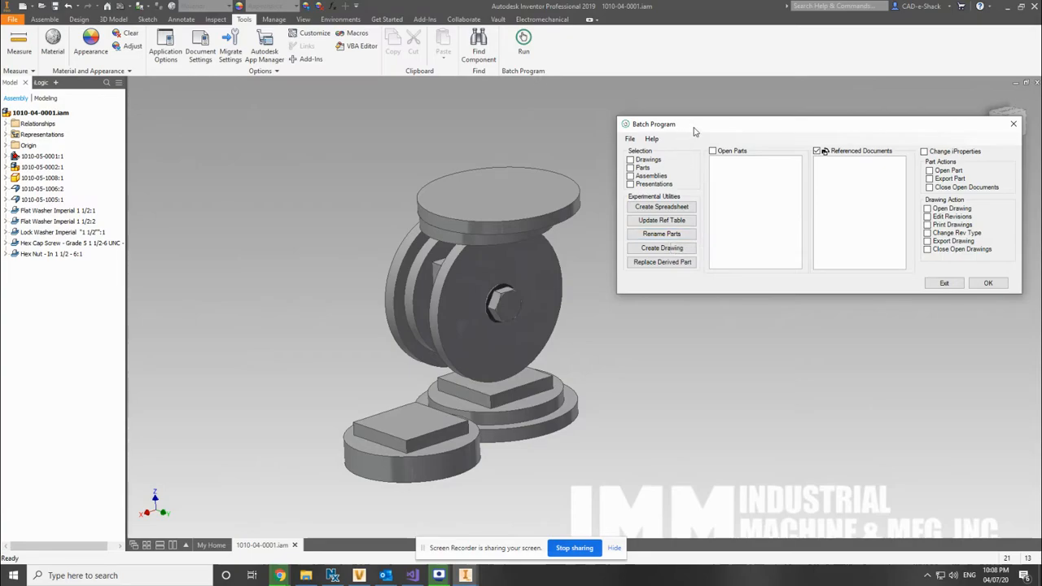
# Check the experimental functions and purchased parts folder options in the Batch Program settings, and discard any changes.
pyautogui.moveTo(694, 131); pyautogui.dragTo(710, 105)
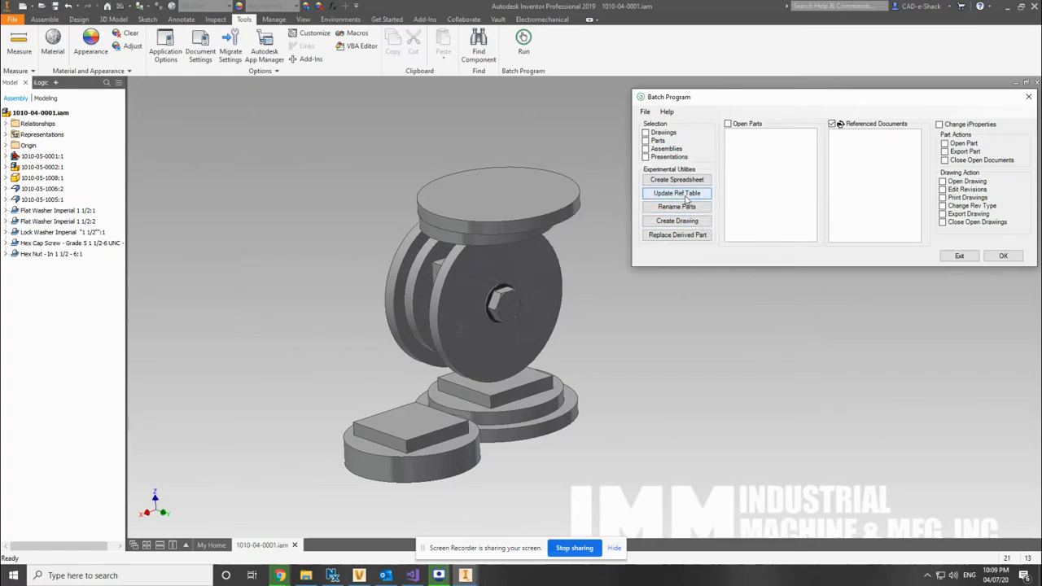
pyautogui.click(645, 112)
pyautogui.click(662, 124)
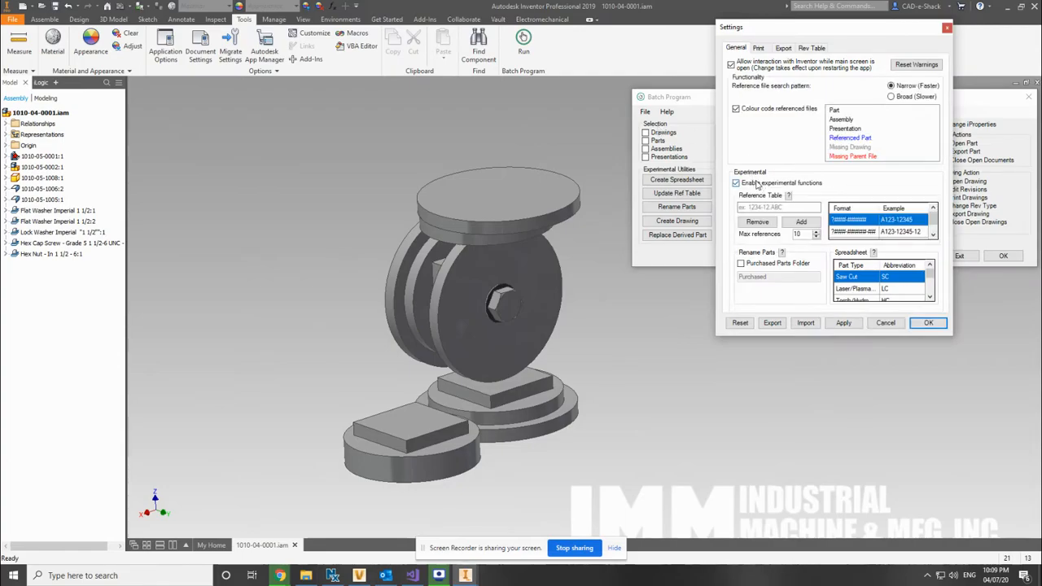
pyautogui.click(770, 268)
pyautogui.click(769, 266)
pyautogui.click(886, 323)
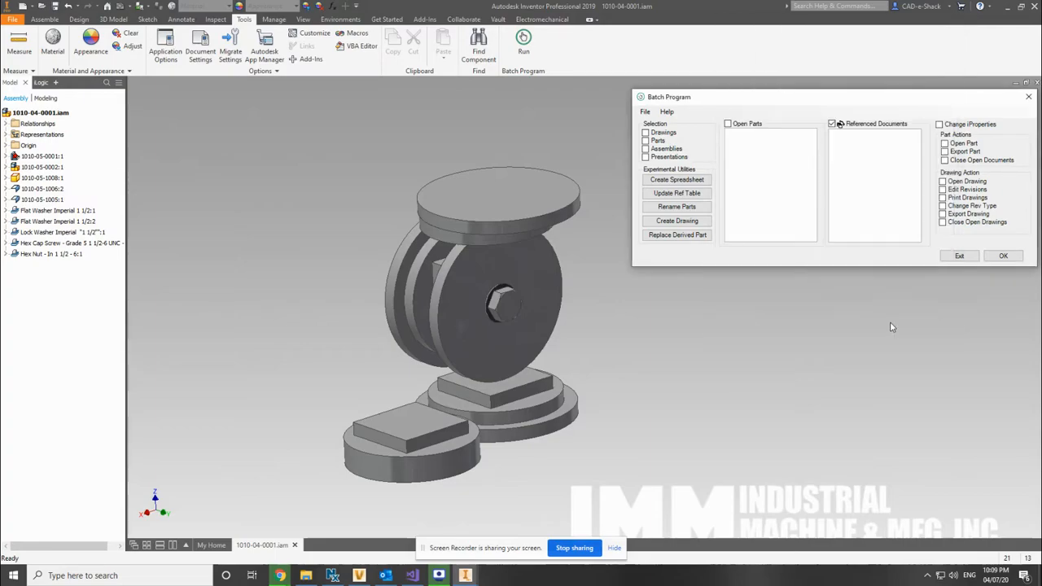
# Run the Batch Program with assemblies selected and open the part renaming list for 1010-04-0001.iam.
pyautogui.click(678, 208)
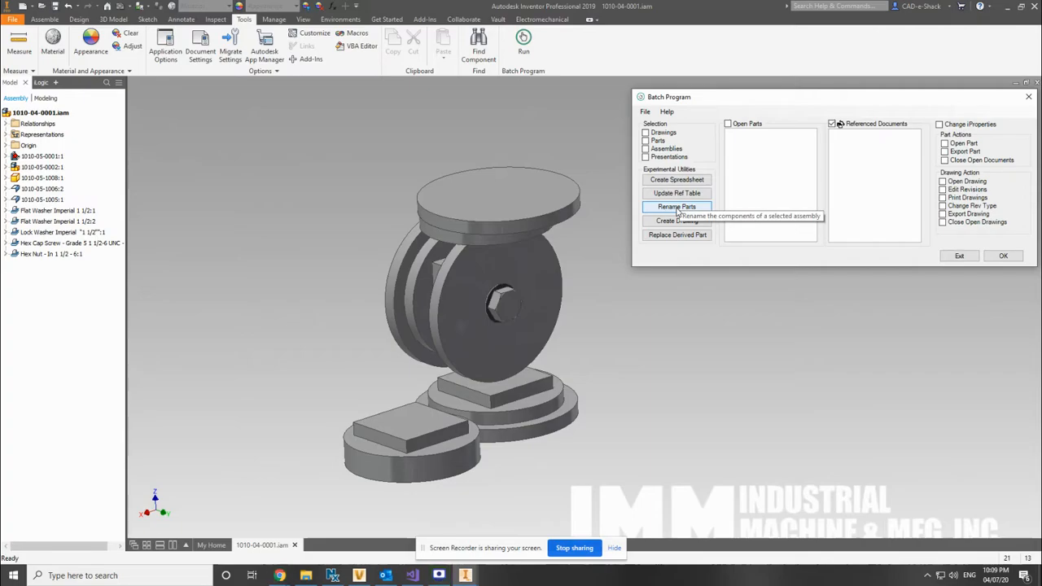
pyautogui.keyDown('shift'); pyautogui.moveTo(498, 287); pyautogui.dragTo(475, 329, button='middle'); pyautogui.keyUp('shift')
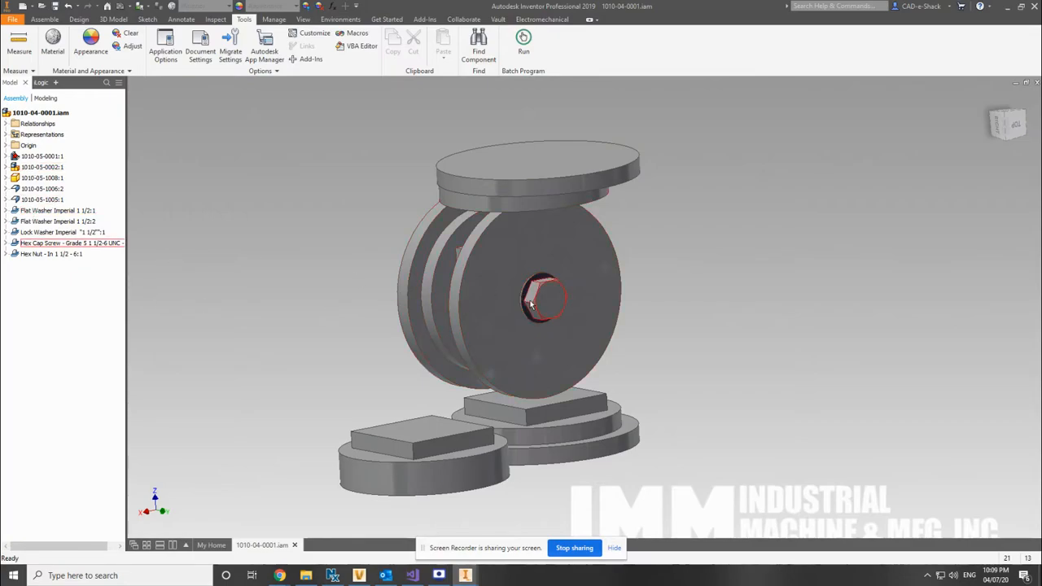
pyautogui.press('F6')
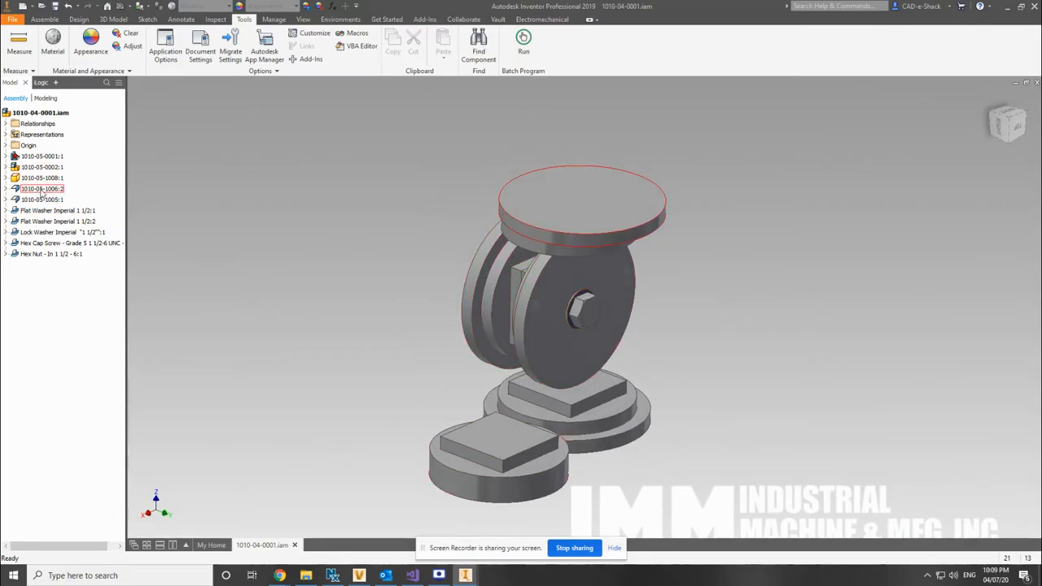
pyautogui.click(524, 41)
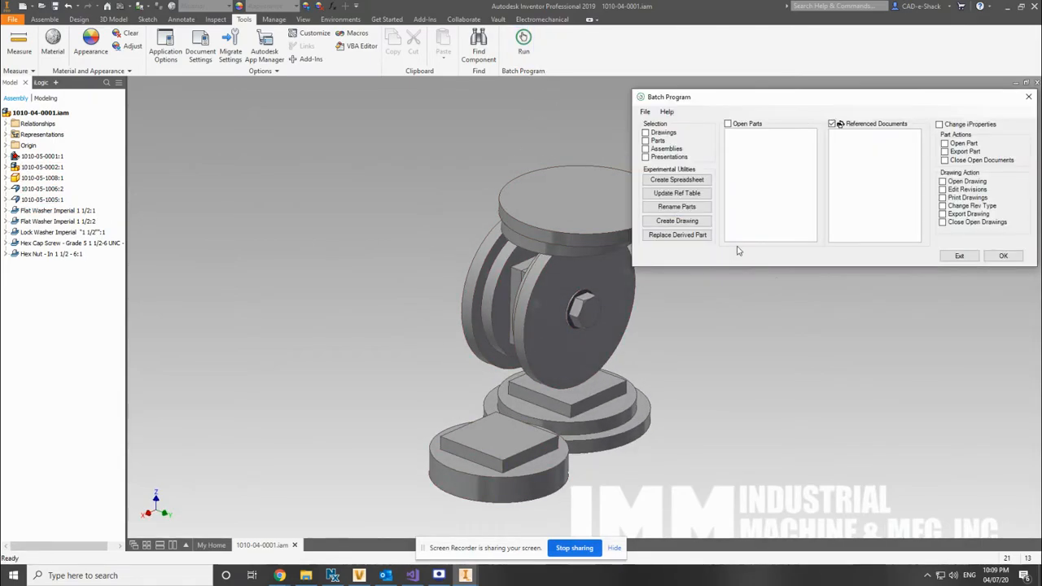
pyautogui.click(662, 147)
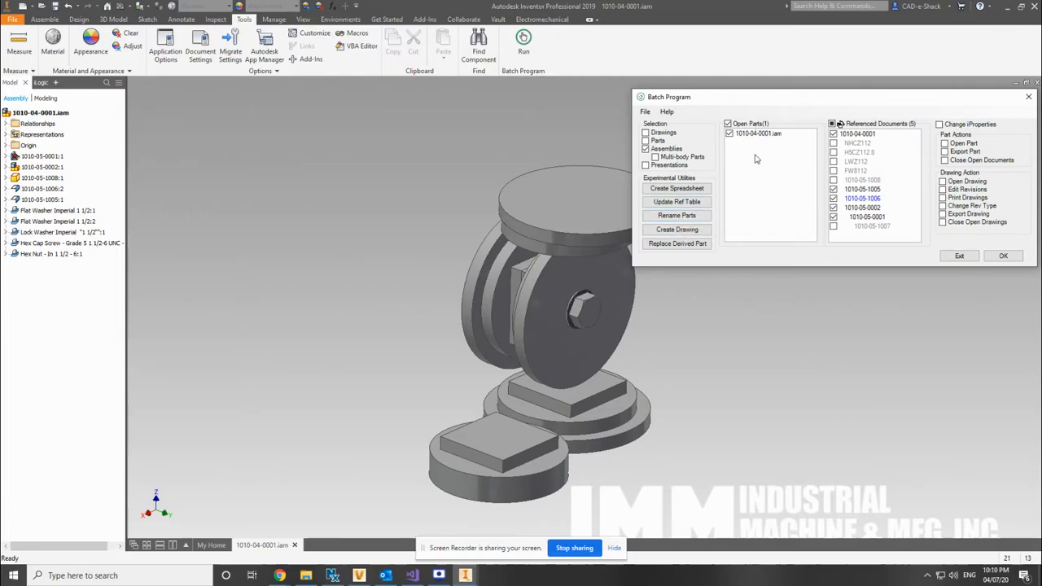
pyautogui.click(681, 217)
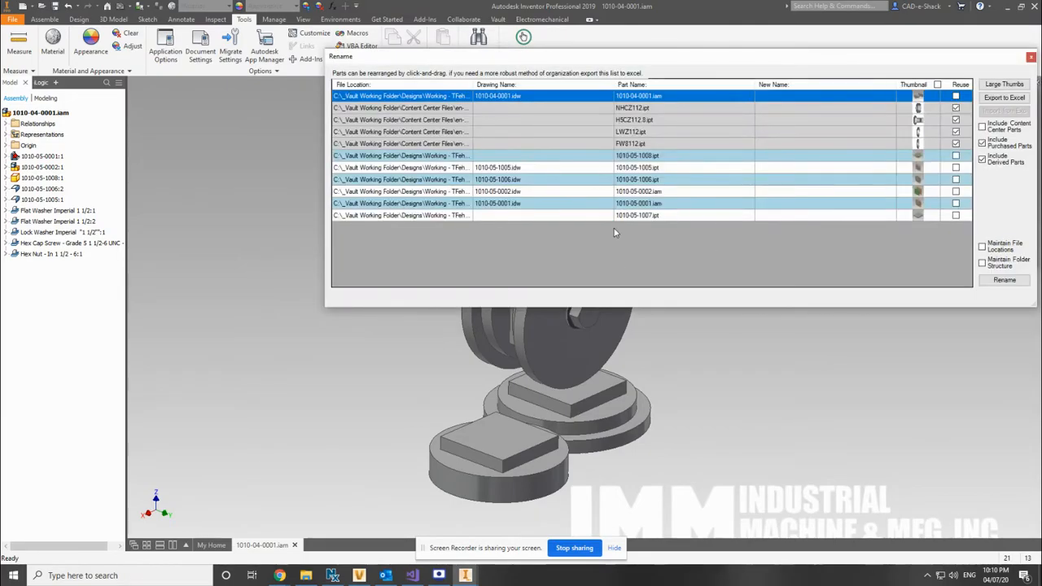
pyautogui.moveTo(663, 59); pyautogui.dragTo(558, 154)
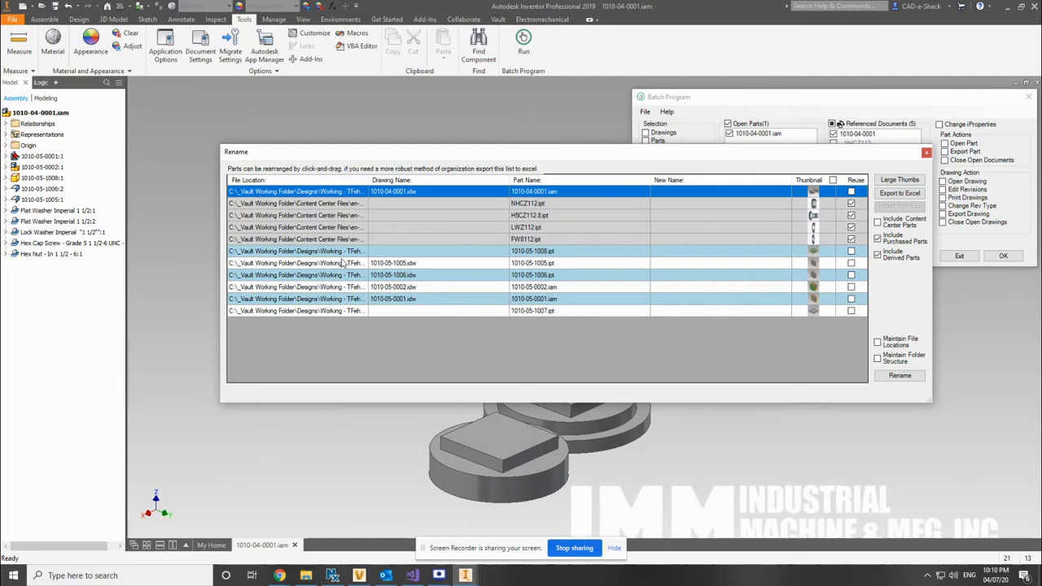
pyautogui.moveTo(549, 153); pyautogui.dragTo(371, 83)
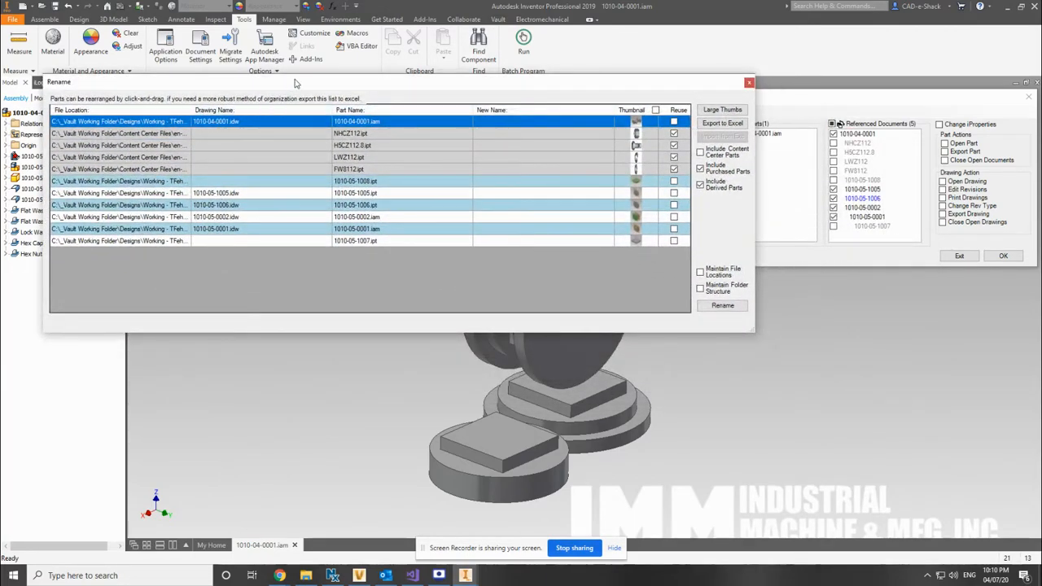
pyautogui.moveTo(297, 84); pyautogui.dragTo(446, 130)
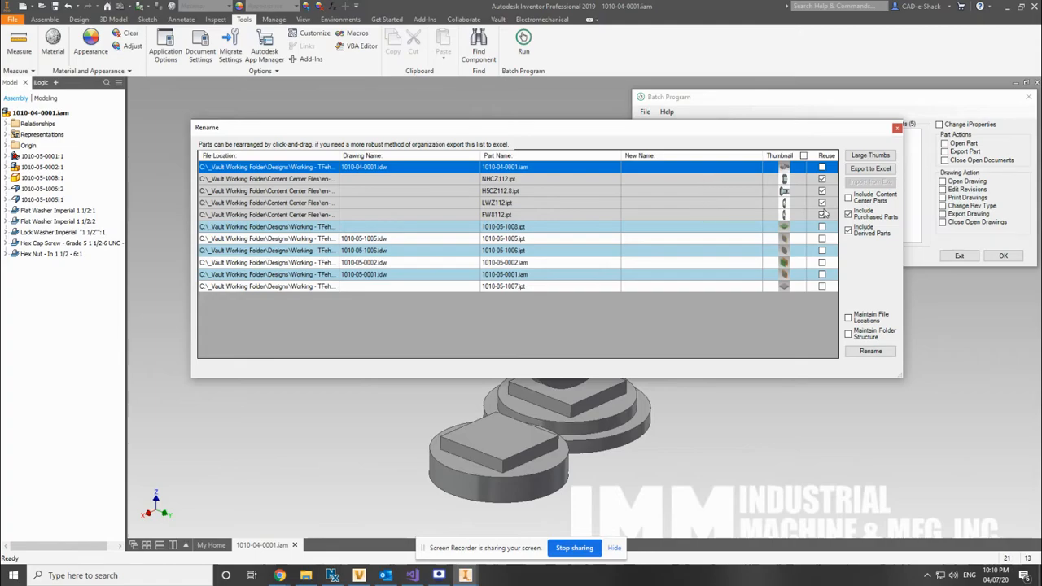
# Try out the options for including Content Center parts and purchased parts in the rename list.
pyautogui.click(848, 198)
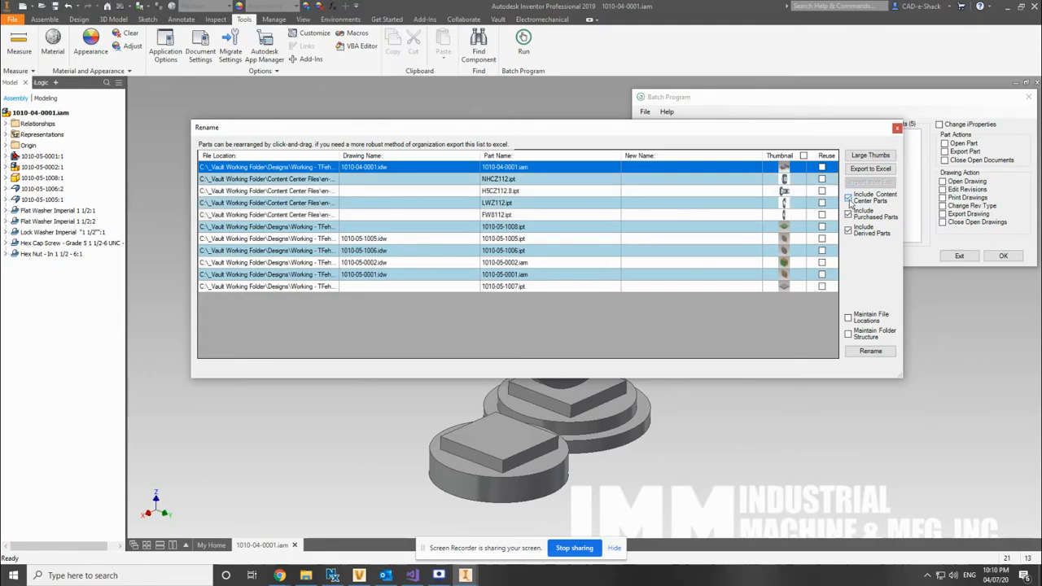
pyautogui.click(849, 198)
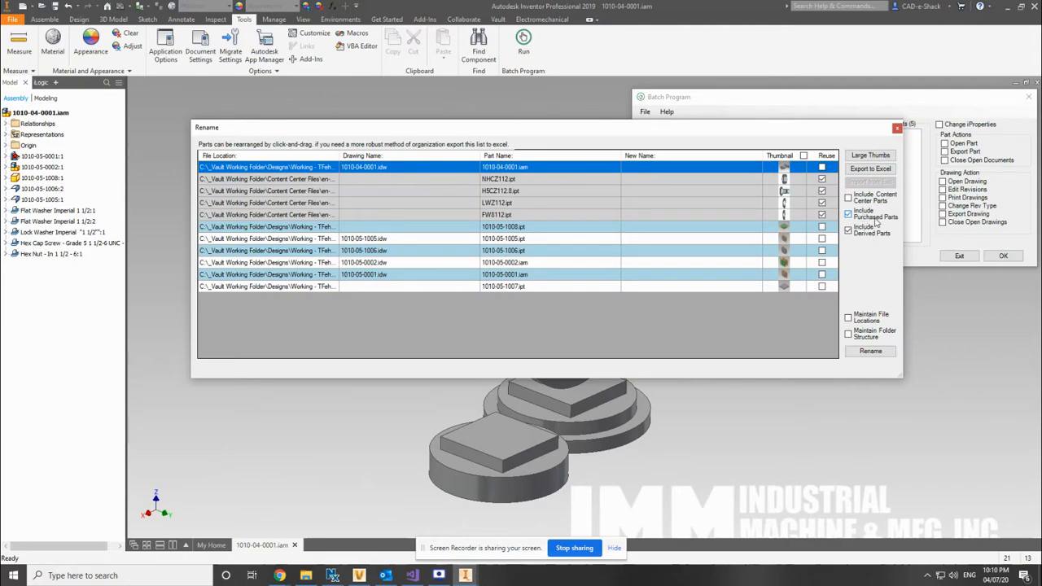
pyautogui.click(848, 215)
# Mark every listed file for reuse except 1010-05-1005.ipt and 1010-05-1006.ipt.
pyautogui.click(803, 156)
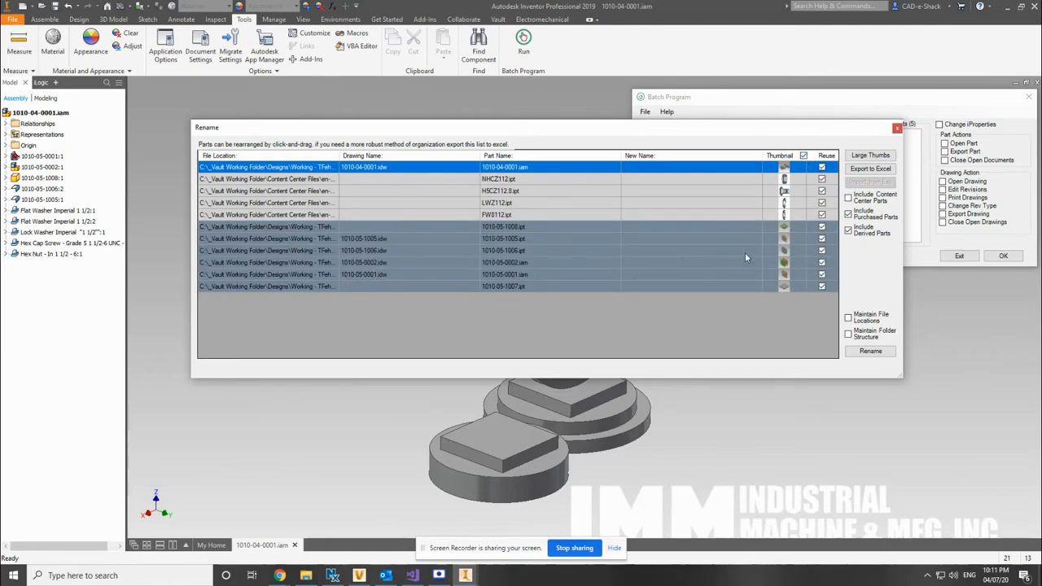
pyautogui.click(821, 252)
pyautogui.click(822, 250)
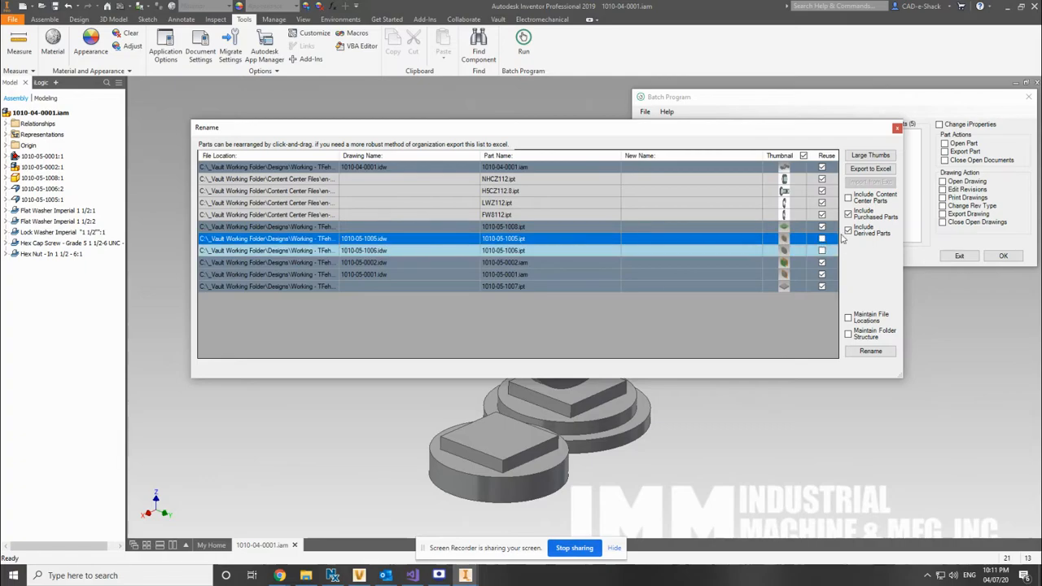
pyautogui.click(822, 203)
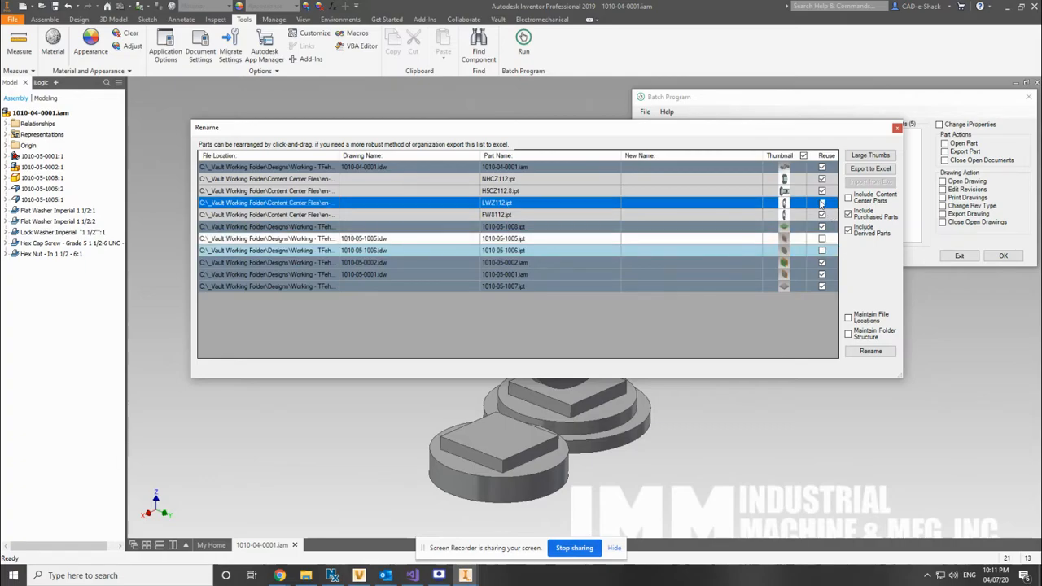
pyautogui.click(731, 193)
pyautogui.click(823, 203)
pyautogui.click(646, 239)
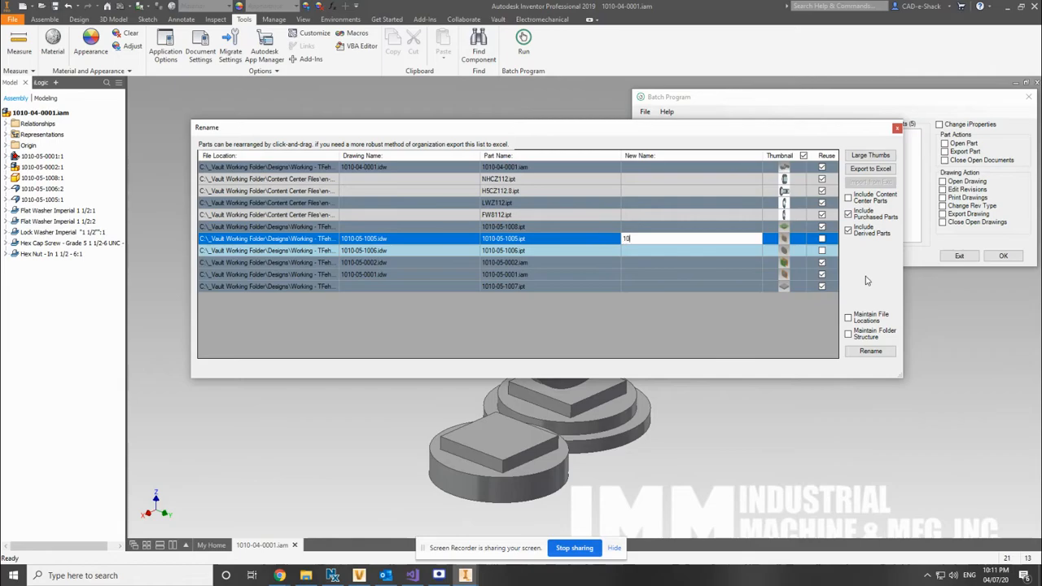
pyautogui.write('1010-05-1006')
pyautogui.press('Return')
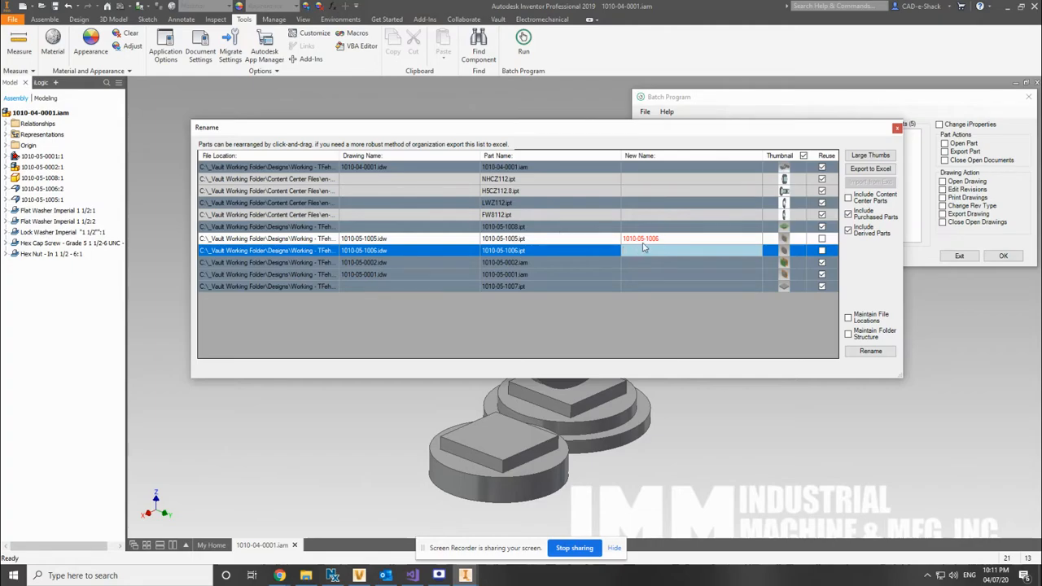
pyautogui.write('1010-05-1005')
pyautogui.press('Return')
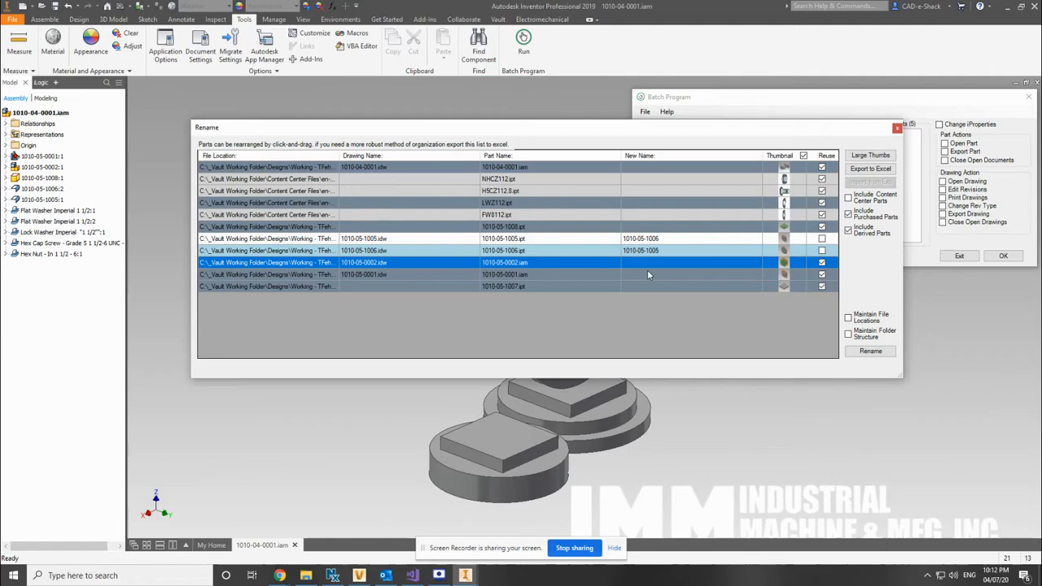
# Switch to File Explorer and examine how the Parts and Assemblies folders of 1010-Test Assembly are organised.
pyautogui.click(867, 321)
pyautogui.click(865, 322)
pyautogui.click(306, 576)
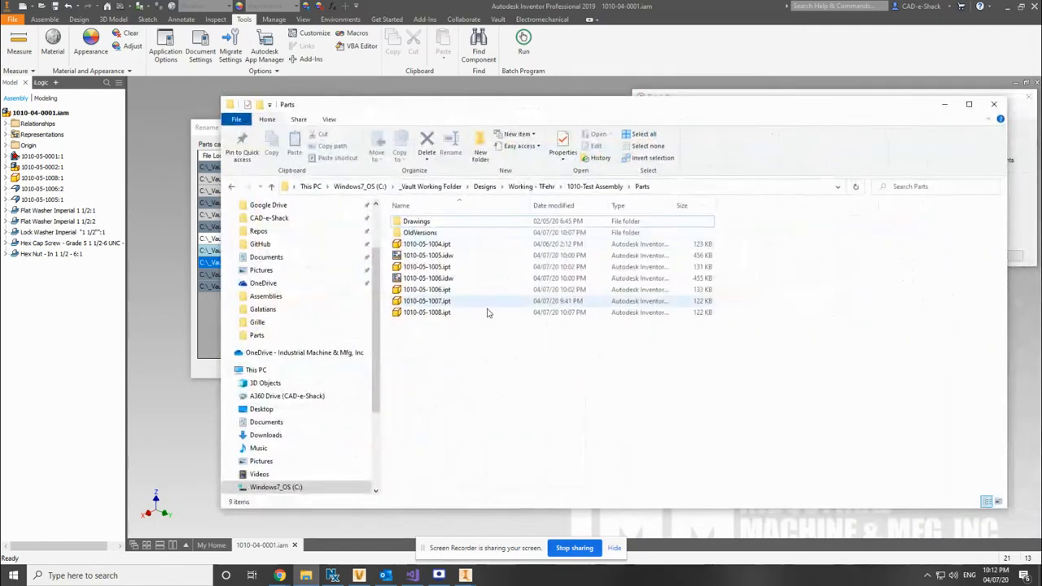
pyautogui.click(585, 187)
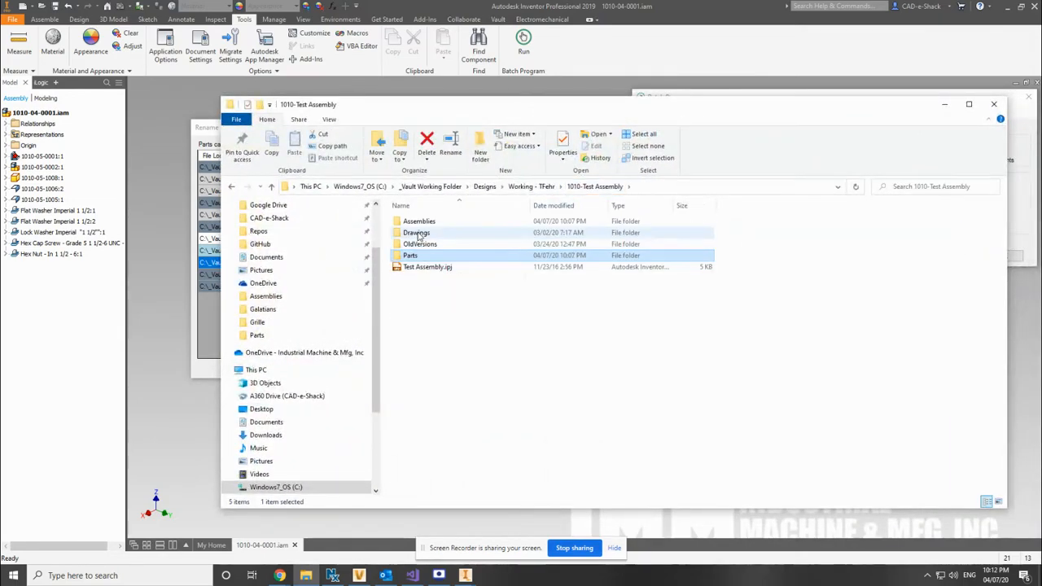
pyautogui.click(421, 224)
pyautogui.doubleClick(423, 226)
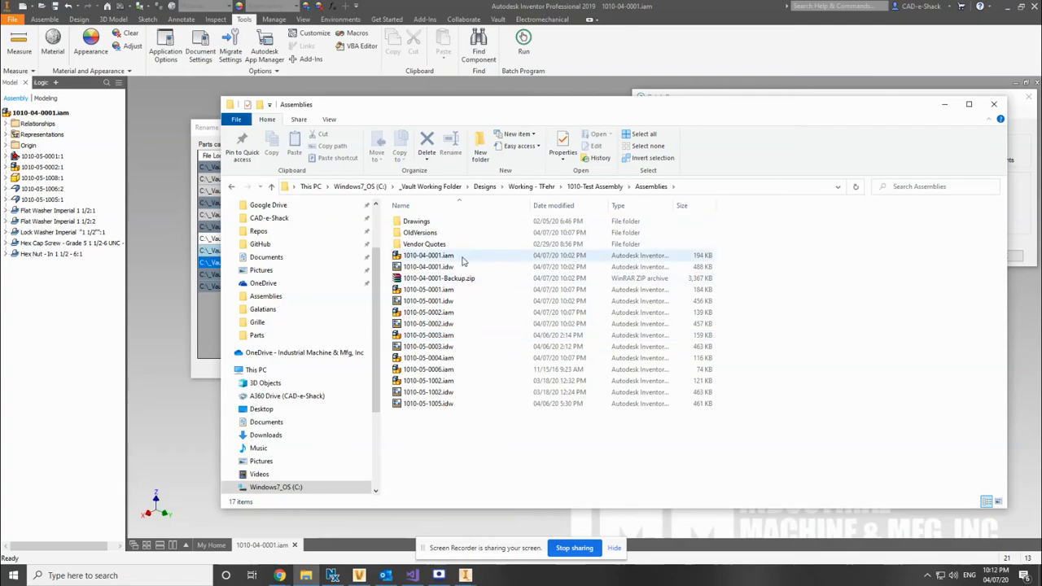
pyautogui.hotkey('alt', 'Left')
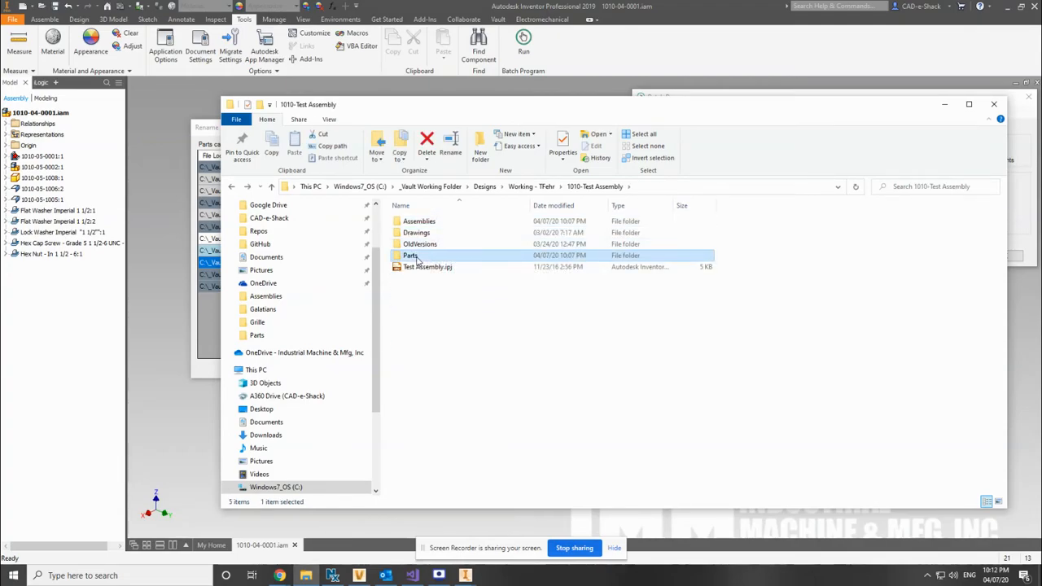
pyautogui.doubleClick(456, 255)
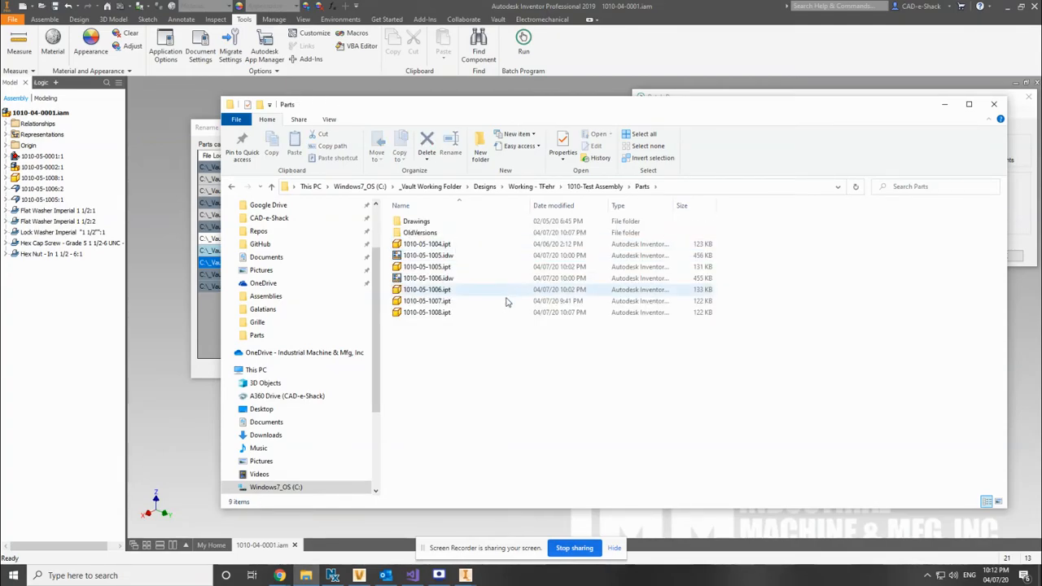
pyautogui.click(585, 187)
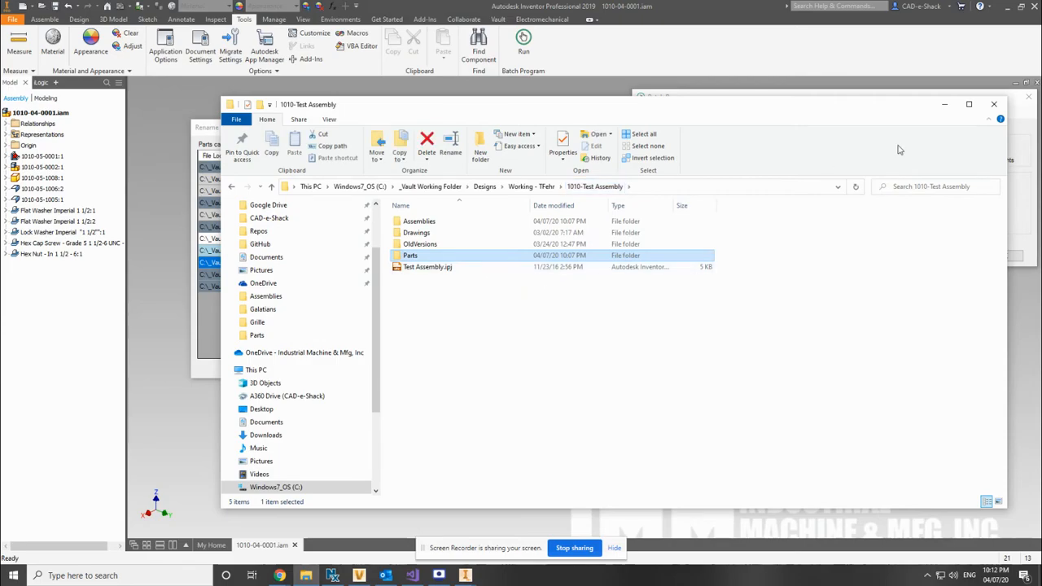
pyautogui.click(942, 105)
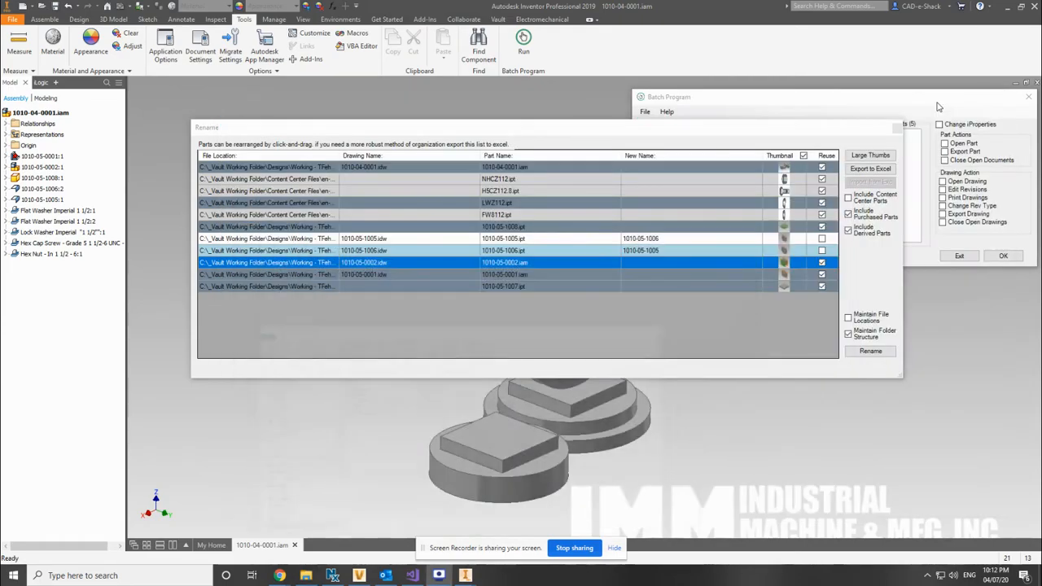
# Turn off Maintain Folder Structure and enable Maintain File Locations for the renamed files.
pyautogui.click(865, 339)
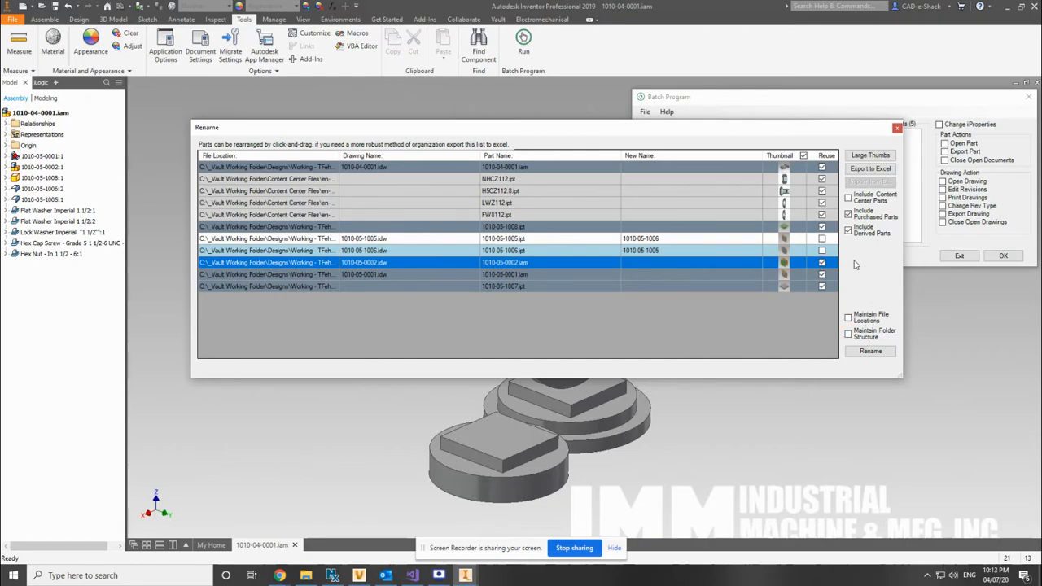
pyautogui.click(869, 317)
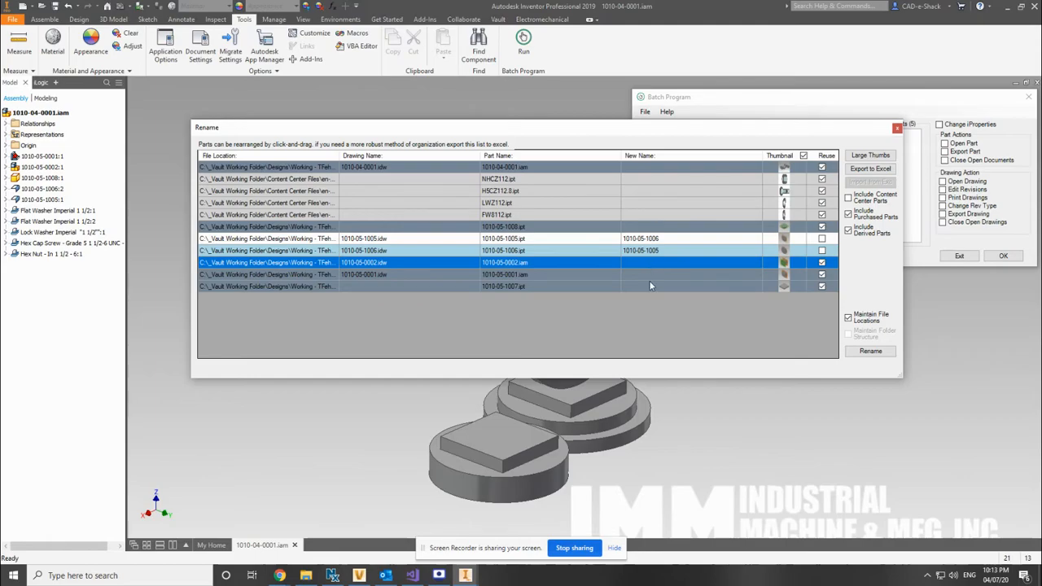
# Export the rename list to Excel, mark the spreadsheet as finished and close it.
pyautogui.click(864, 169)
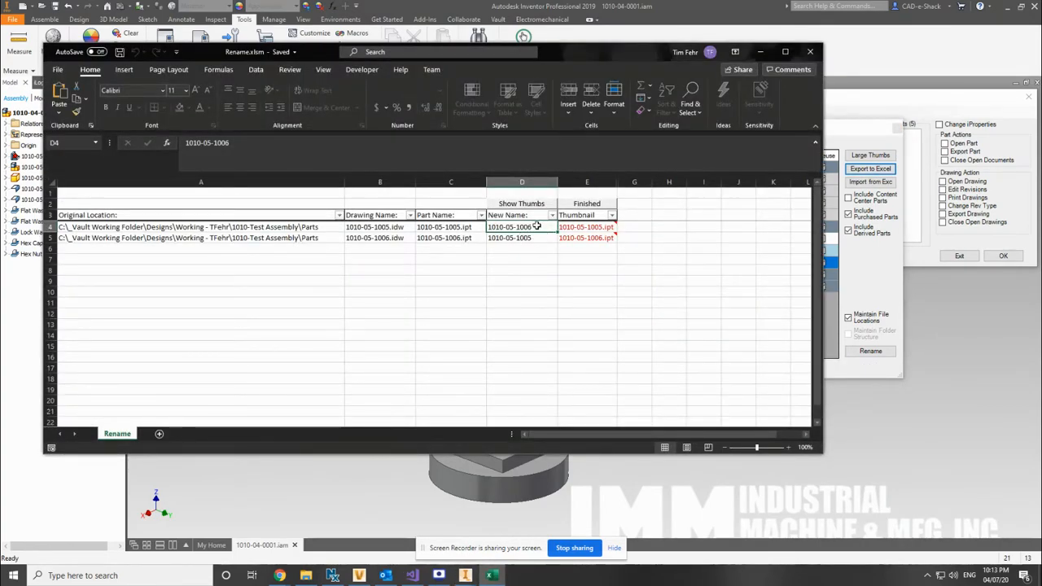
pyautogui.moveTo(557, 233)
pyautogui.mouseDown()
pyautogui.moveTo(559, 269)
pyautogui.moveTo(555, 232)
pyautogui.mouseUp()
pyautogui.click(587, 205)
pyautogui.click(811, 51)
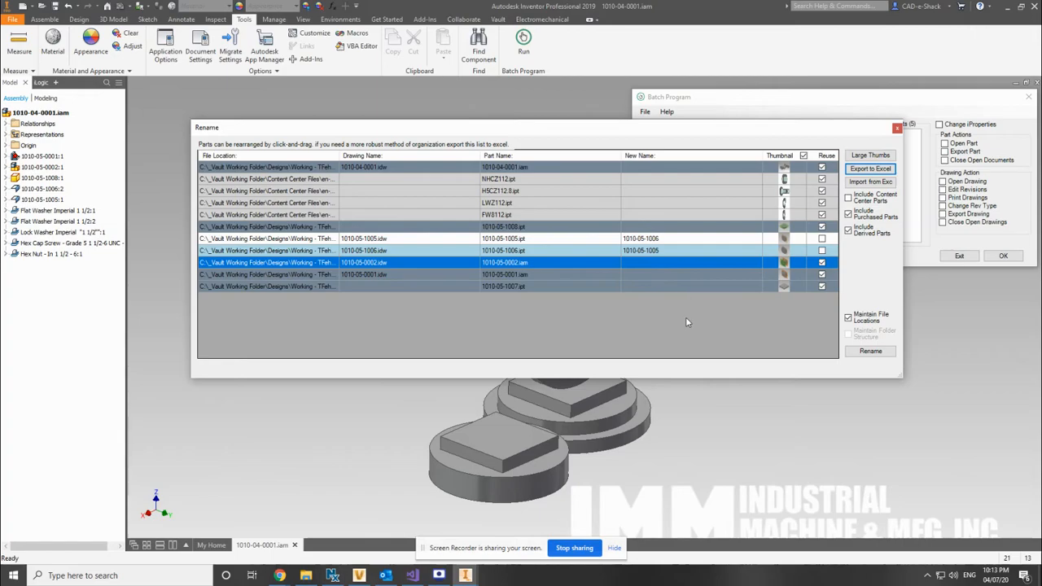
# Look through the rename list with large thumbnails and return to the small thumbnails.
pyautogui.click(870, 155)
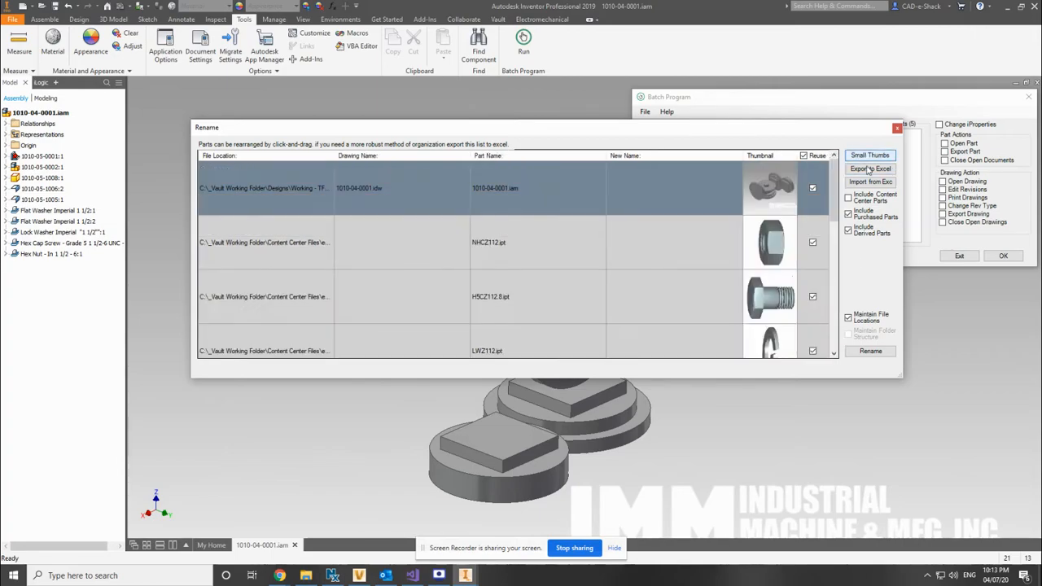
pyautogui.scroll(-5, 769, 215)
pyautogui.scroll(3, 772, 255)
pyautogui.scroll(2, 772, 255)
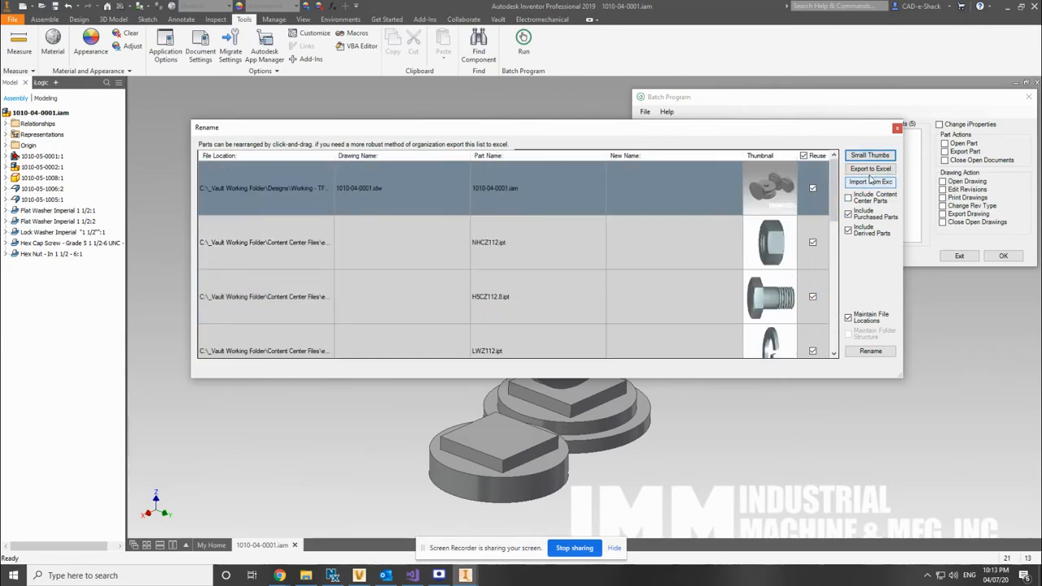
pyautogui.click(870, 155)
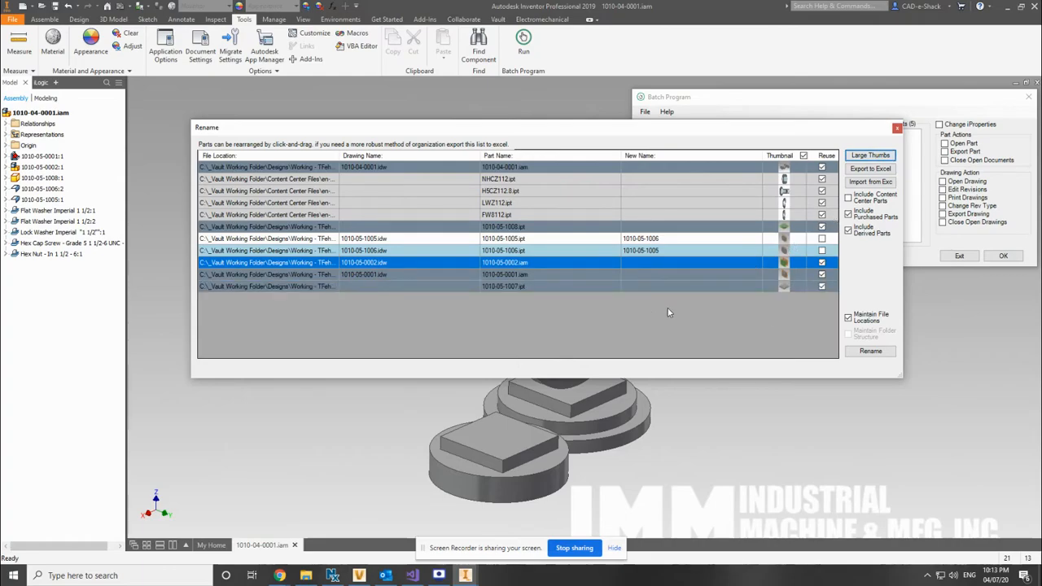
# Run the rename with a backup of the original assembly, and close the Rename and Batch Program windows.
pyautogui.click(870, 351)
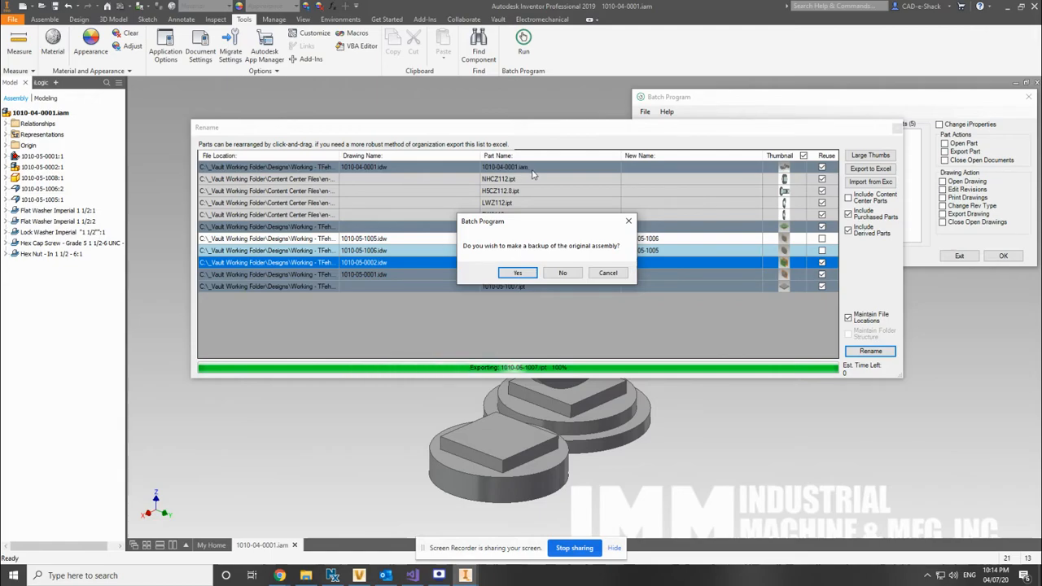
pyautogui.click(525, 272)
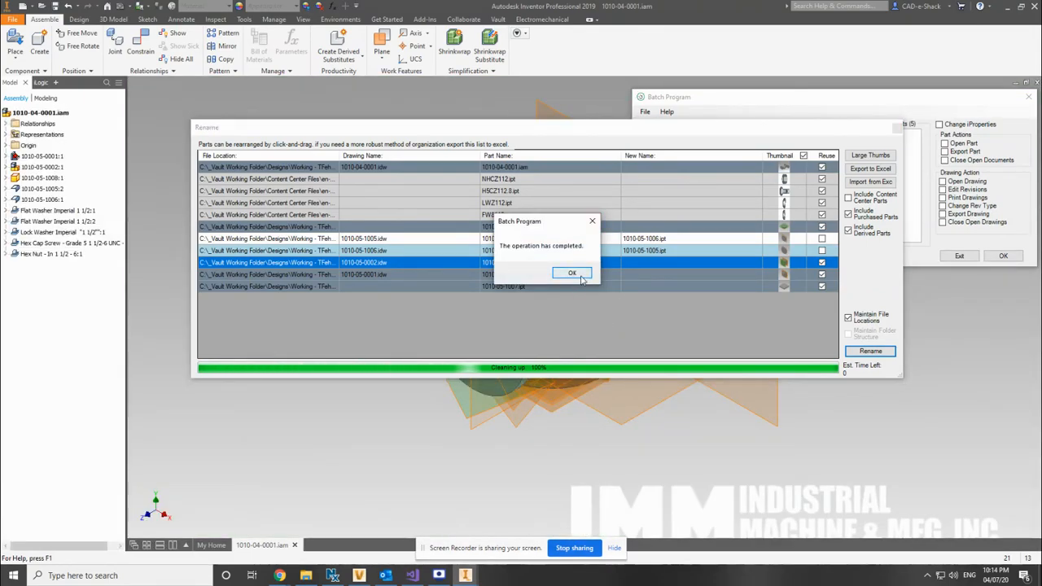
pyautogui.click(573, 274)
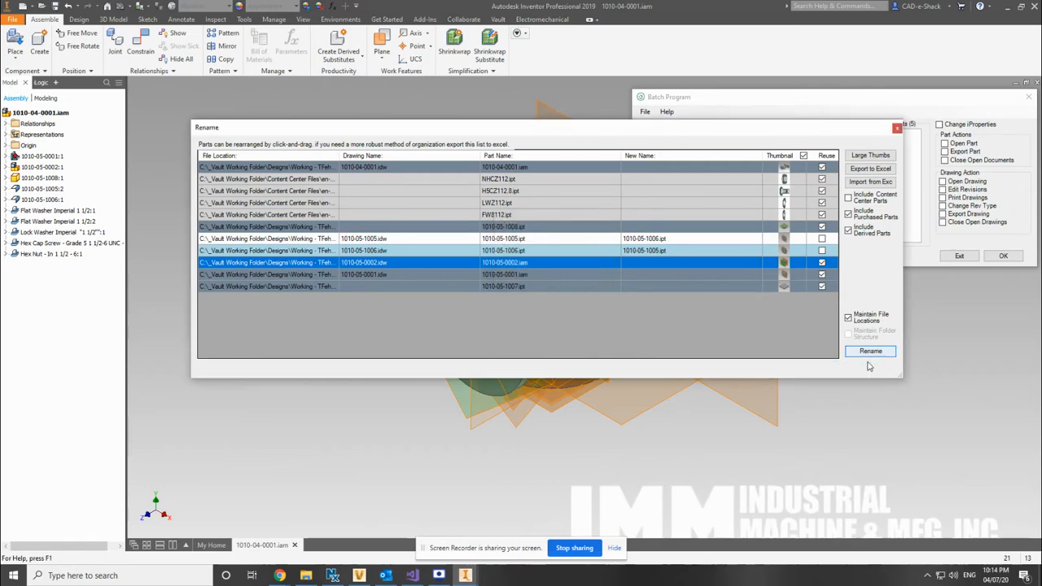
pyautogui.click(897, 128)
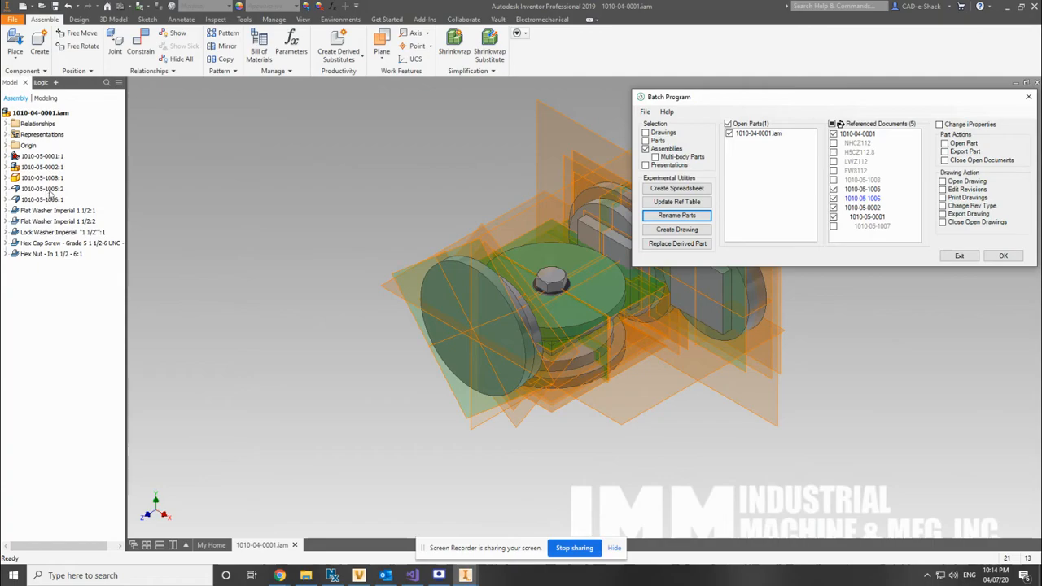
pyautogui.click(1030, 96)
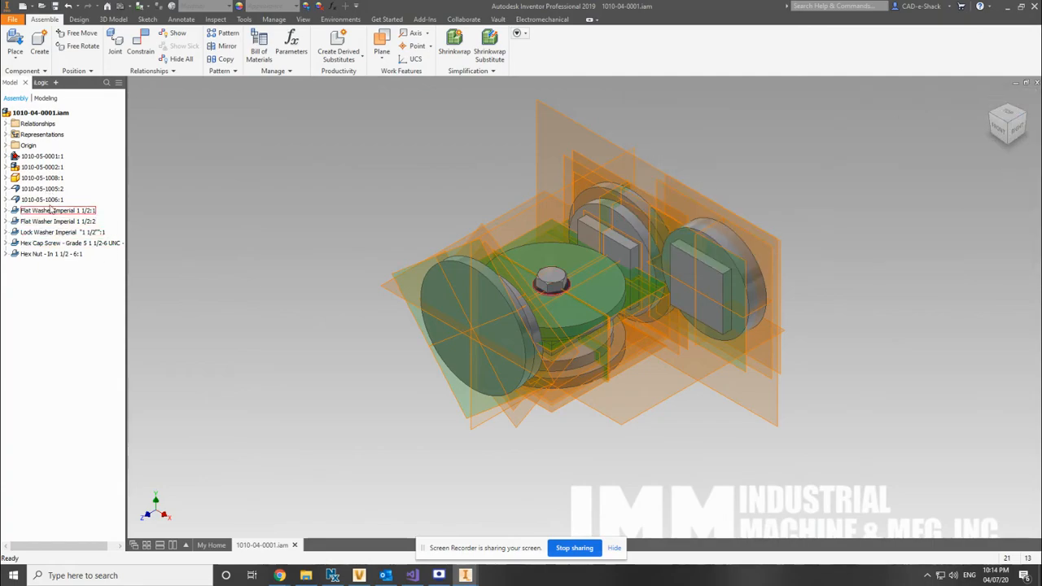
pyautogui.click(54, 189)
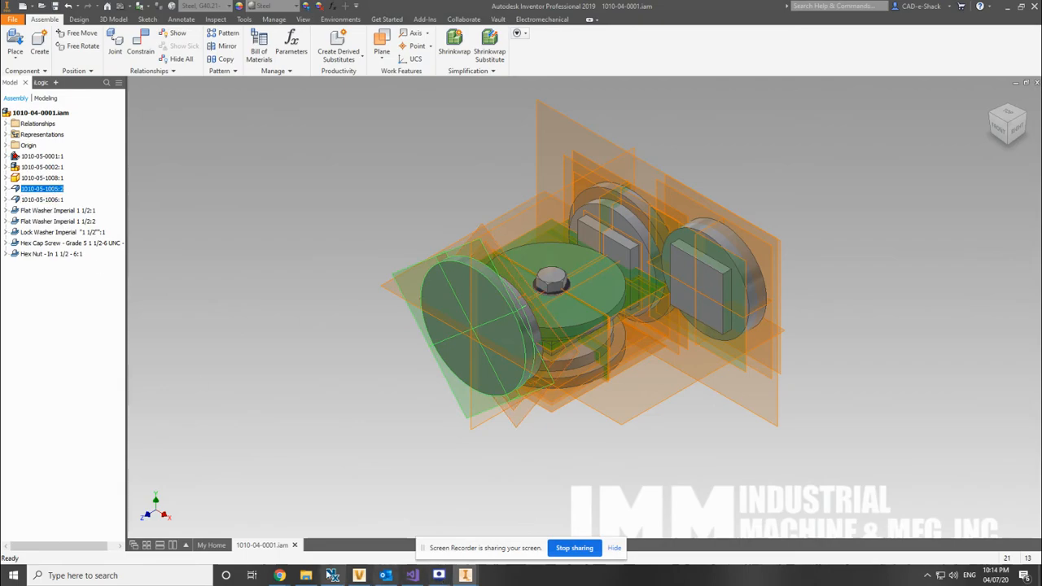
pyautogui.click(305, 575)
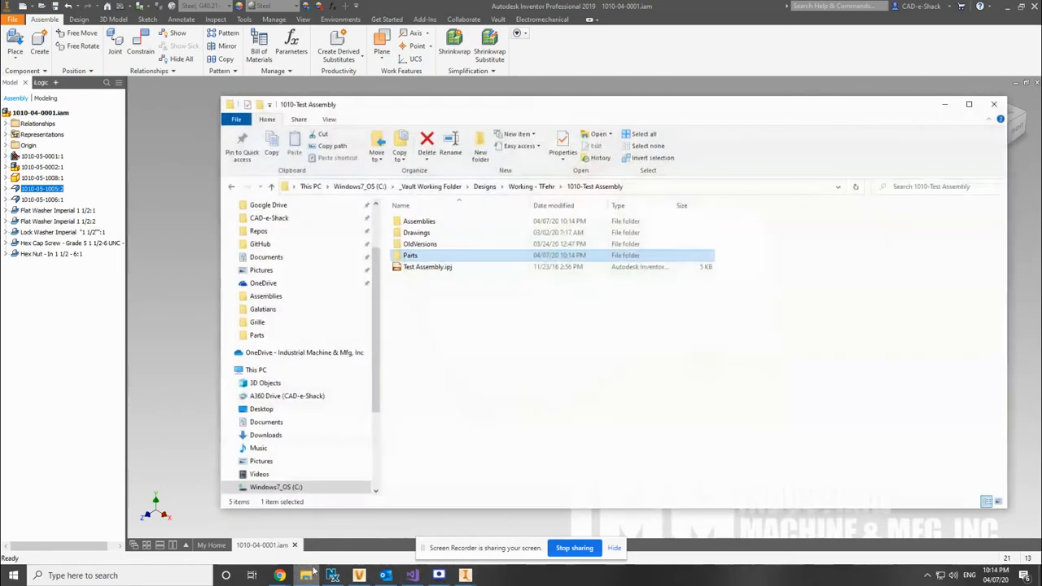
pyautogui.doubleClick(410, 257)
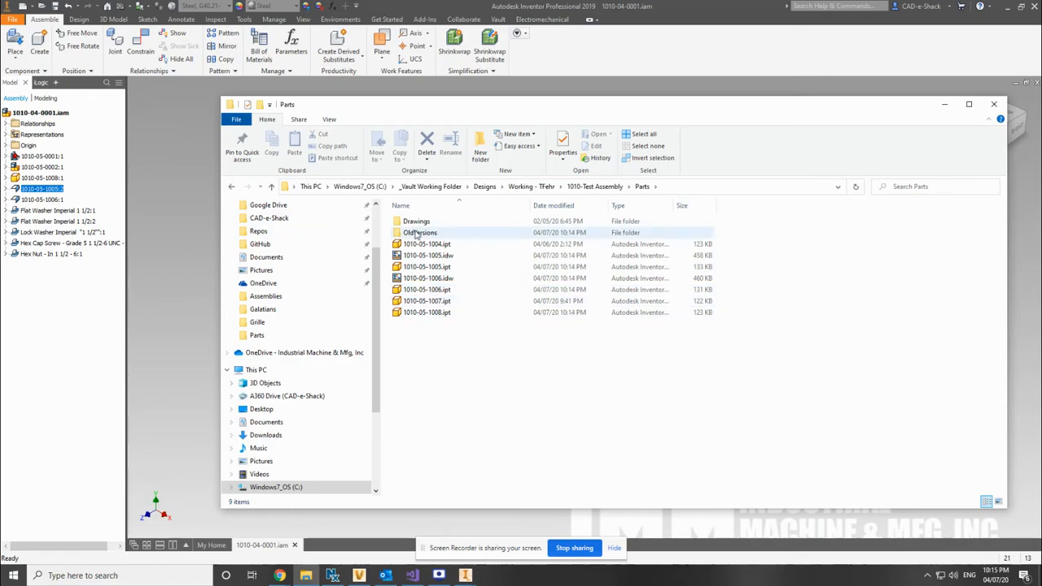
pyautogui.hotkey('alt', 'Up')
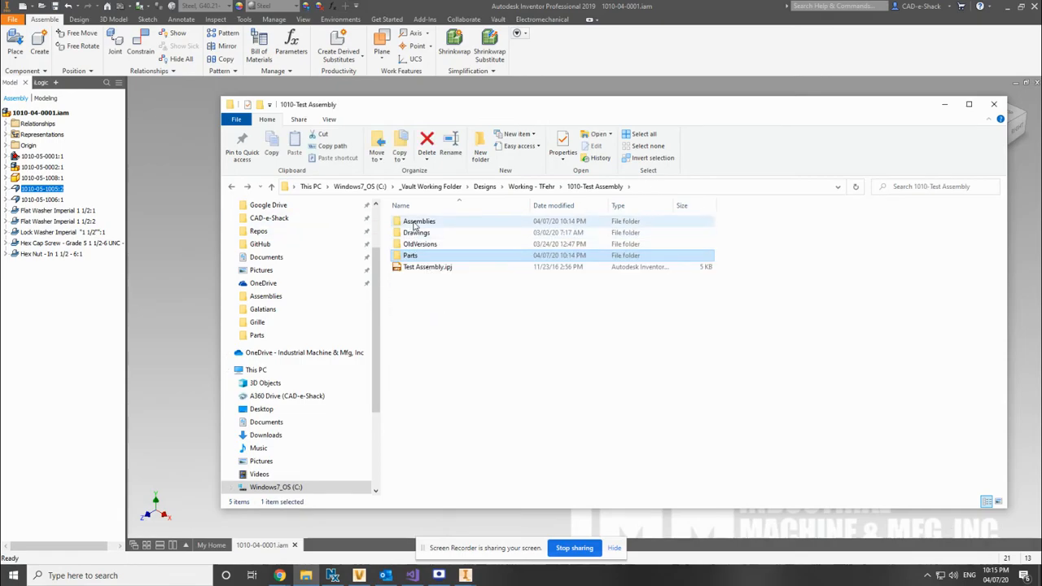
pyautogui.doubleClick(415, 223)
pyautogui.click(431, 257)
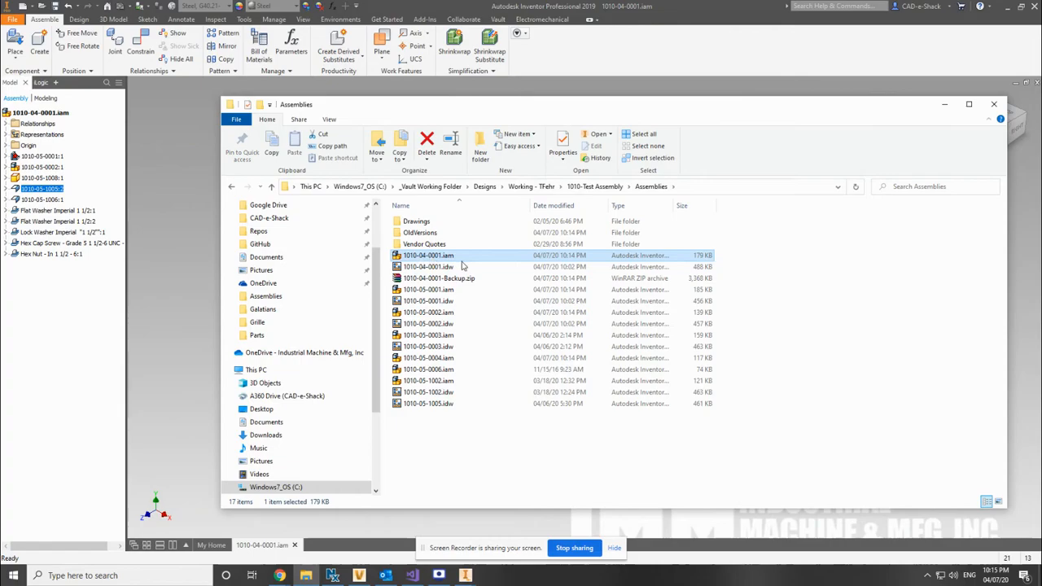
pyautogui.click(448, 280)
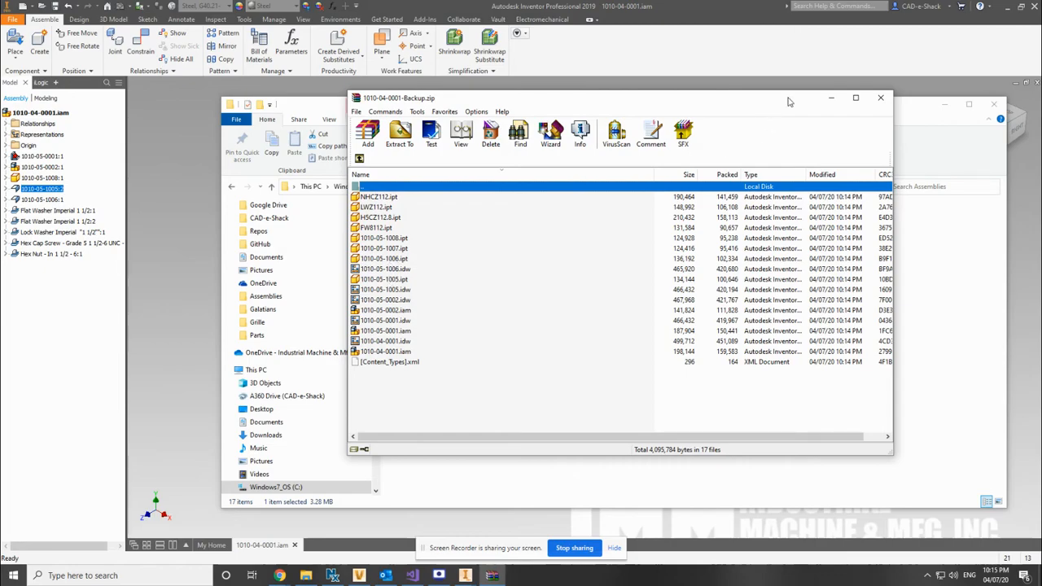
pyautogui.click(880, 100)
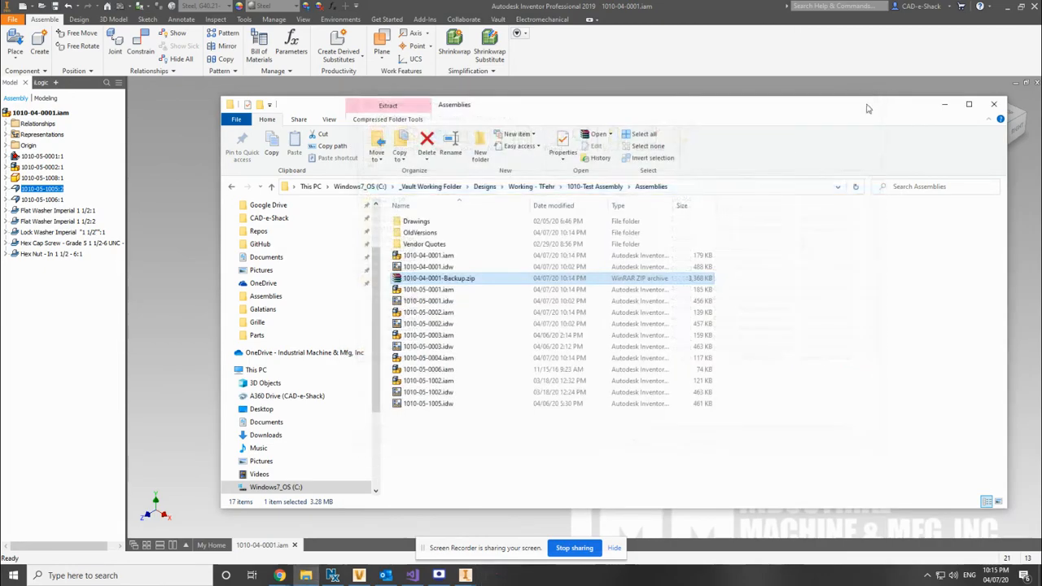
pyautogui.click(482, 435)
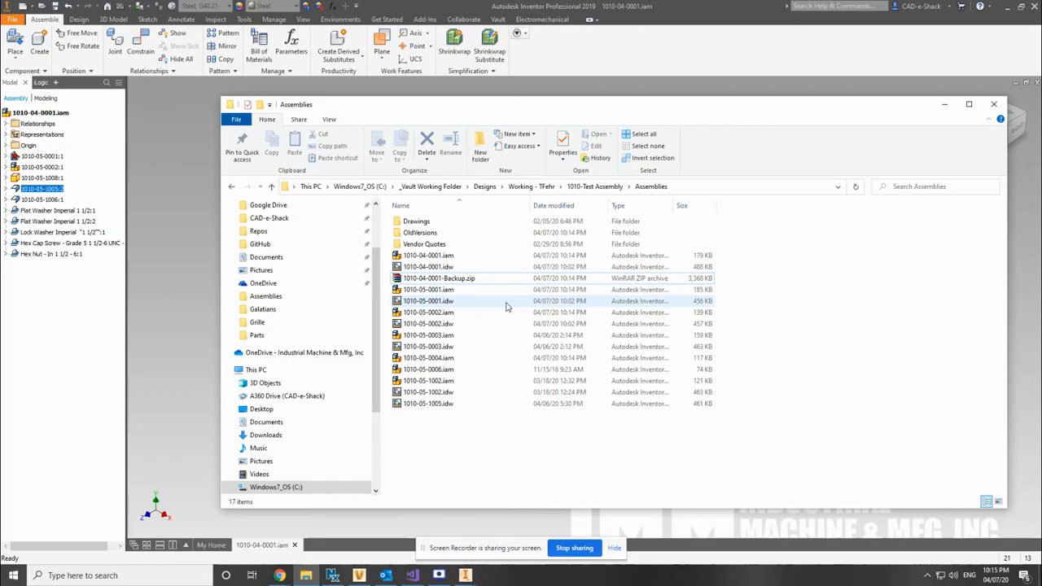
# Review the part and drawing files in the Parts folder again, and return to the assembly in Inventor.
pyautogui.hotkey('alt', 'Up')
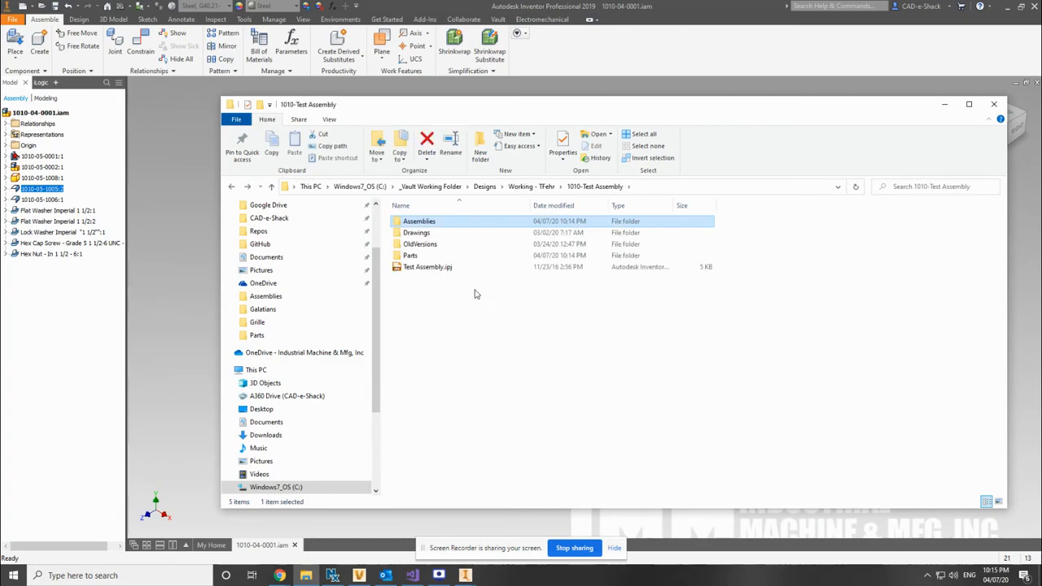
pyautogui.doubleClick(410, 255)
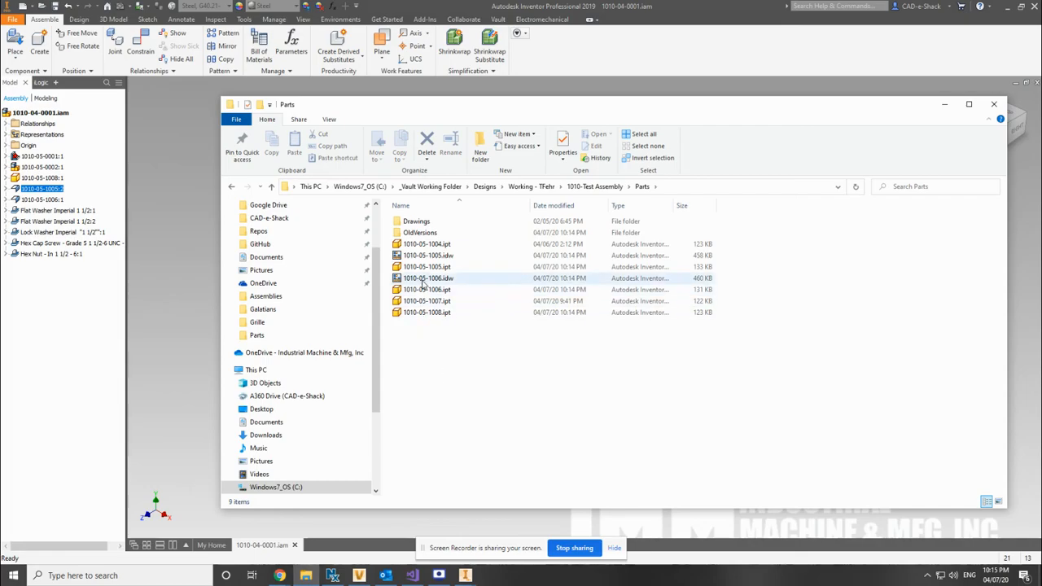
pyautogui.click(945, 106)
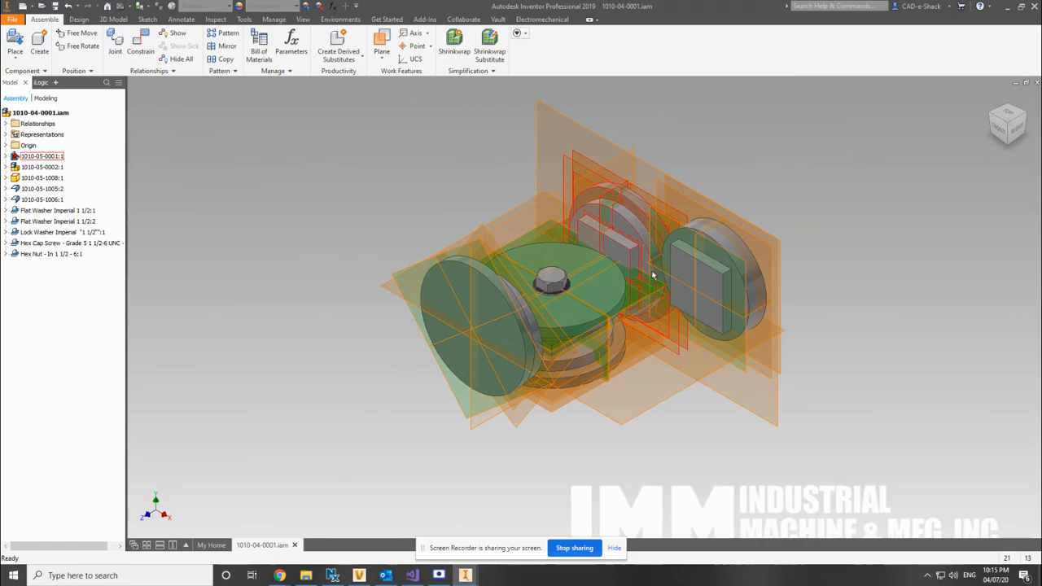
# Hide the work planes in assembly 1010-04-0001.iam and inspect the parts from another angle.
pyautogui.hotkey('alt', ']')
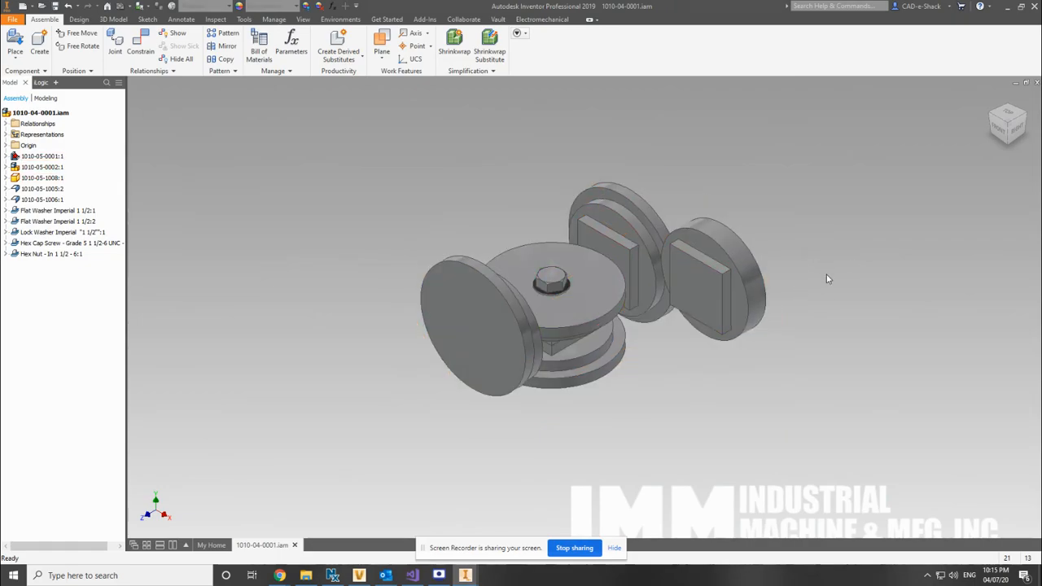
pyautogui.keyDown('shift'); pyautogui.moveTo(814, 284); pyautogui.dragTo(536, 282, button='middle'); pyautogui.keyUp('shift')
pyautogui.scroll(5, 538, 285)
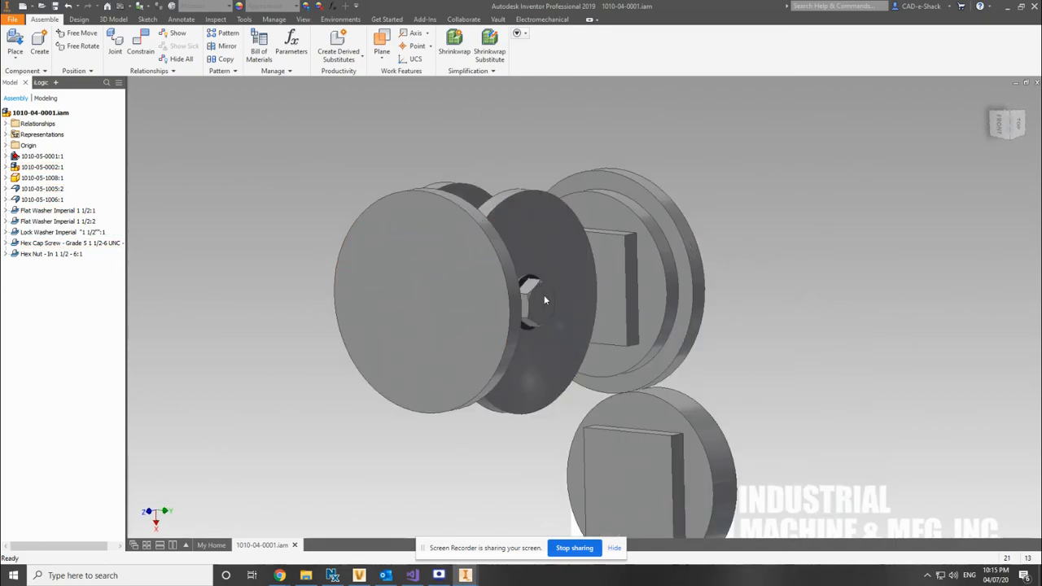